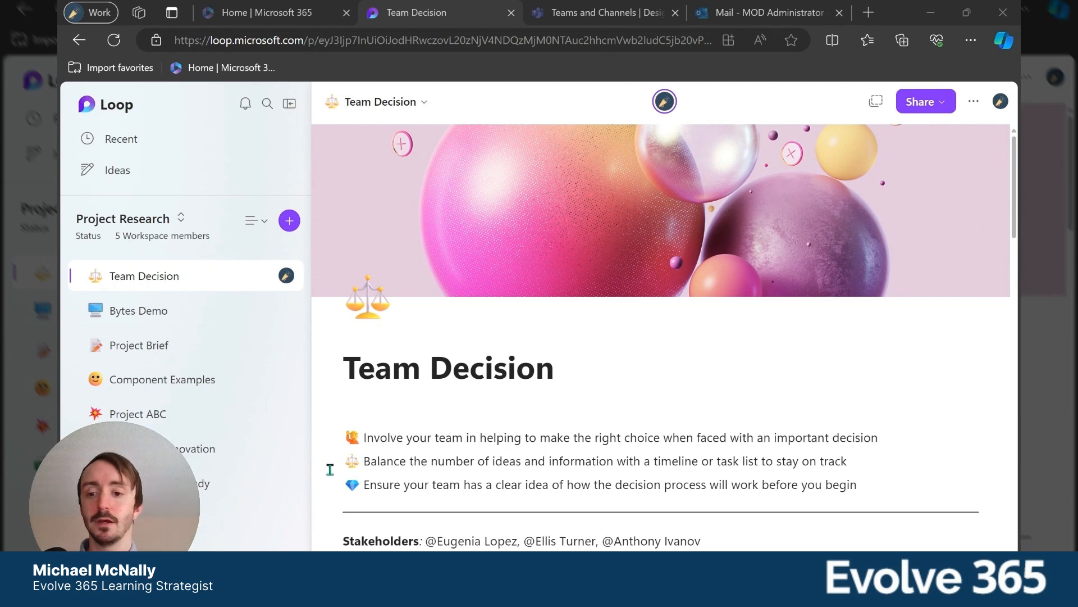
# Review the Team Decision page from its title down to the Compare ideas table.
pyautogui.click(199, 282)
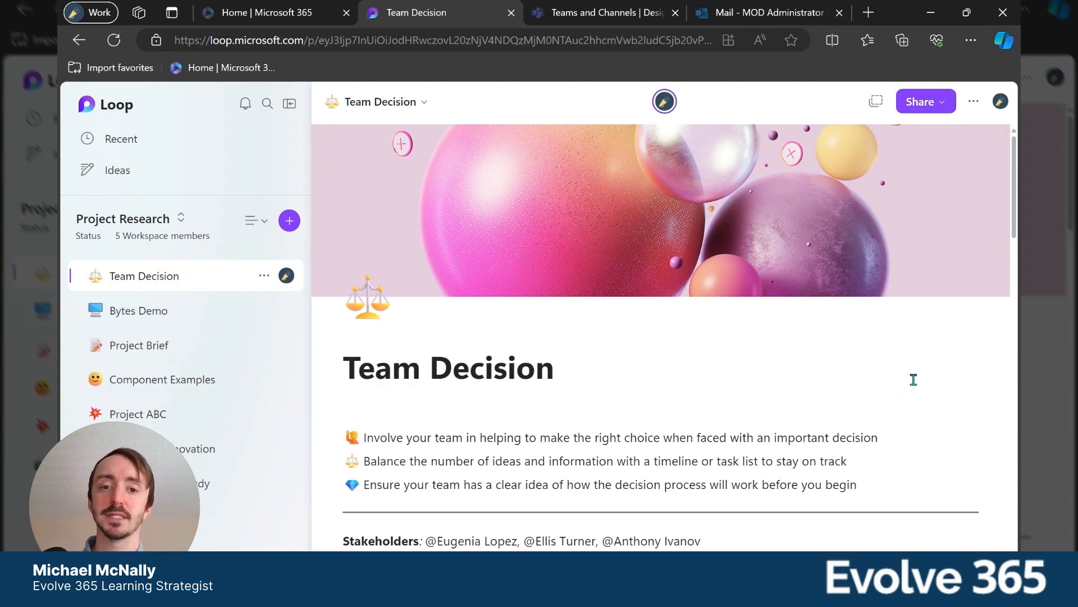
pyautogui.scroll(-1, 927, 379)
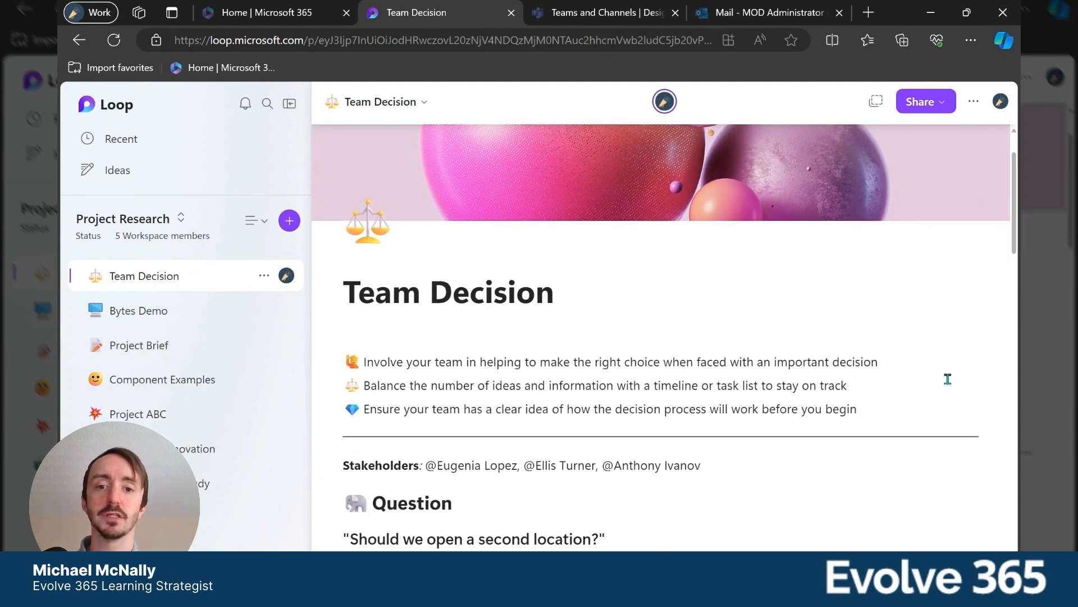
pyautogui.scroll(-5, 539, 410)
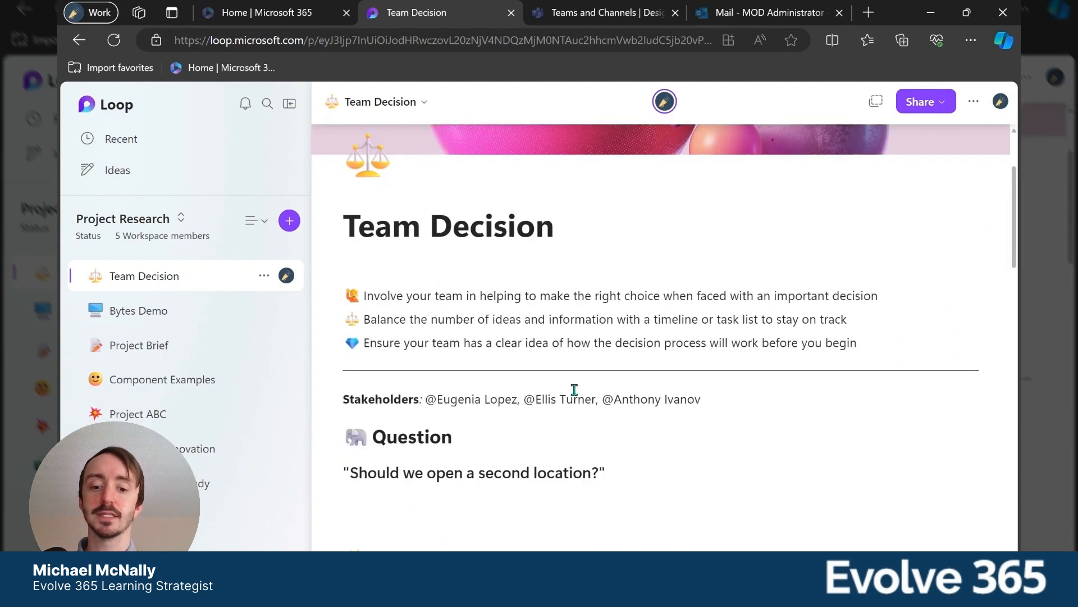
pyautogui.scroll(-4, 616, 397)
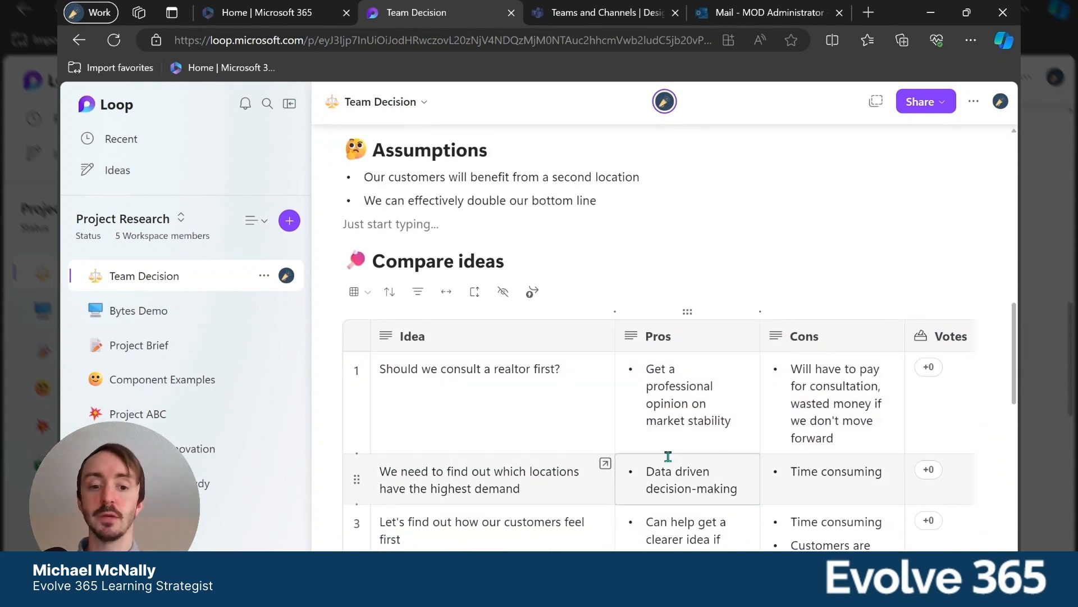
pyautogui.scroll(-1, 668, 454)
pyautogui.scroll(3, 668, 456)
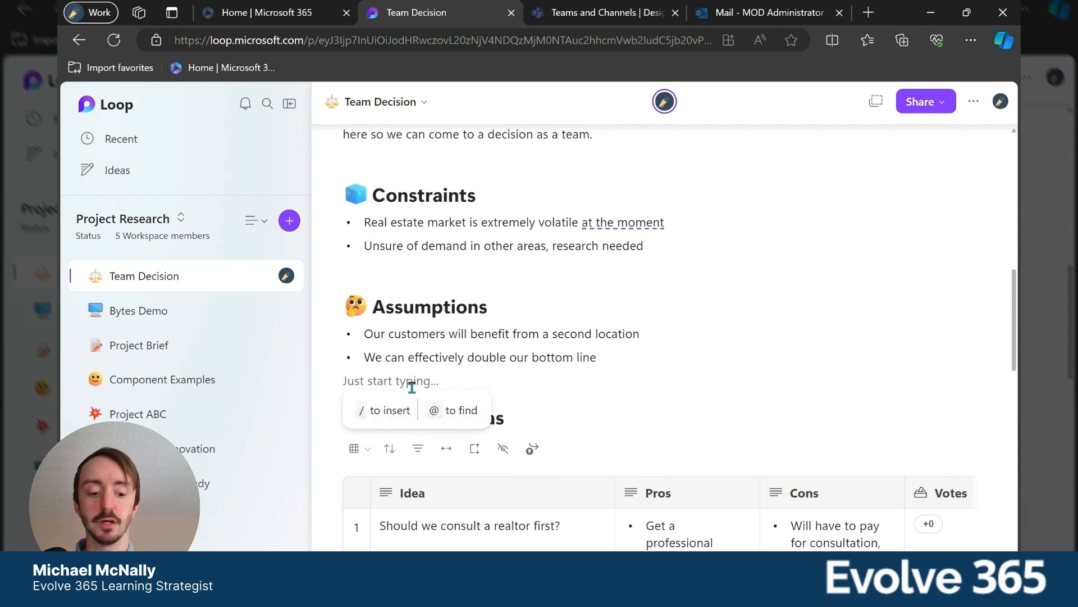
# Browse the insertable content options on the empty line below the Assumptions list, leaving that line blank.
pyautogui.write('/')
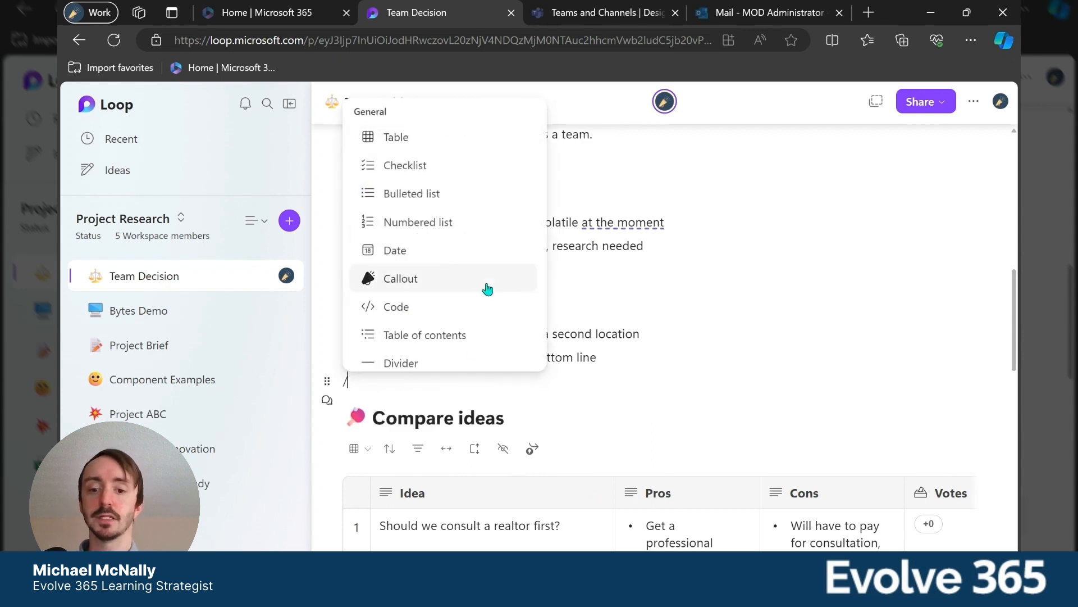
pyautogui.scroll(-2, 487, 289)
pyautogui.scroll(-7, 487, 288)
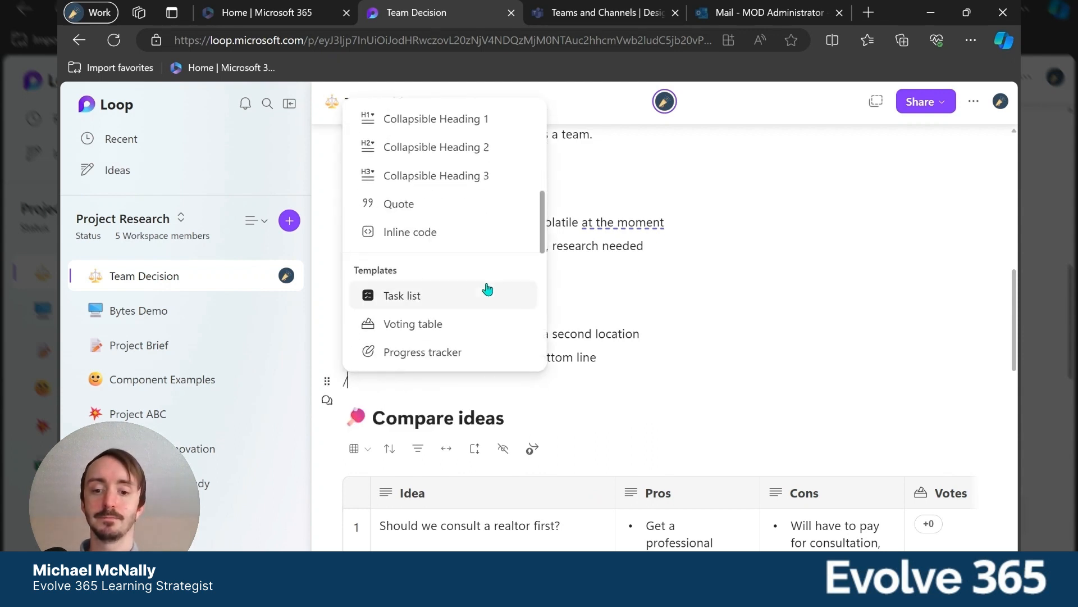
pyautogui.scroll(-2, 487, 289)
pyautogui.scroll(-4, 484, 286)
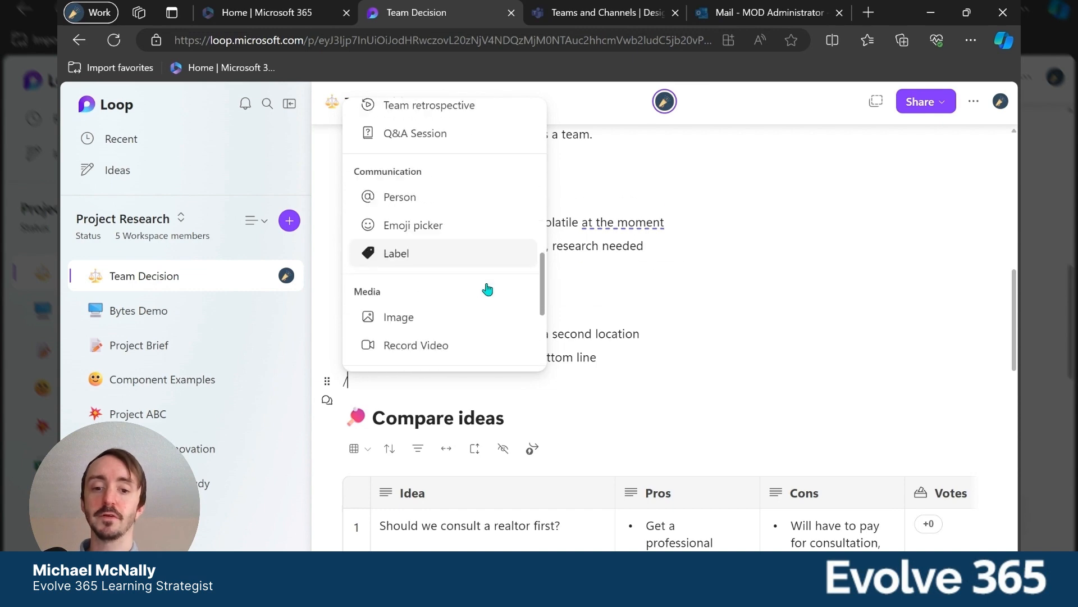
pyautogui.click(490, 380)
pyautogui.press('BackSpace')
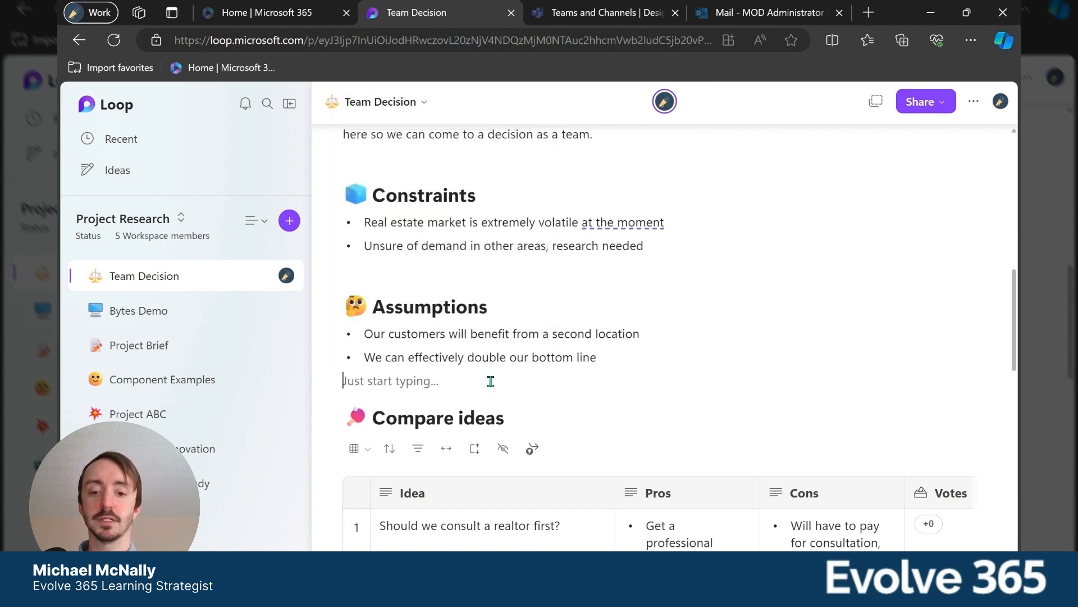
# Turn the table under Compare ideas into a Loop component and copy the component's link.
pyautogui.scroll(-4, 646, 354)
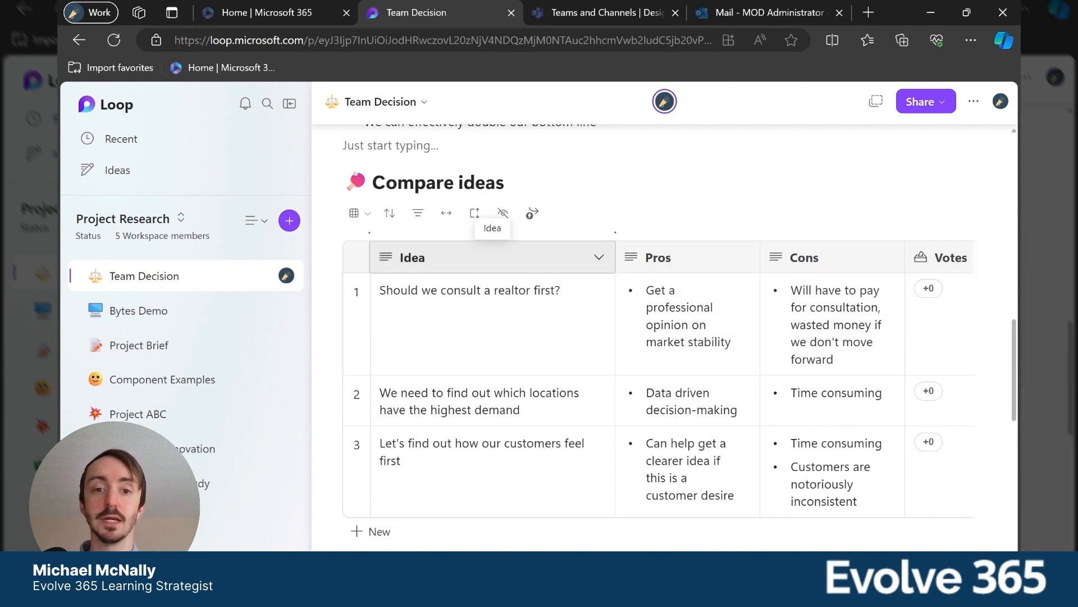
pyautogui.click(562, 216)
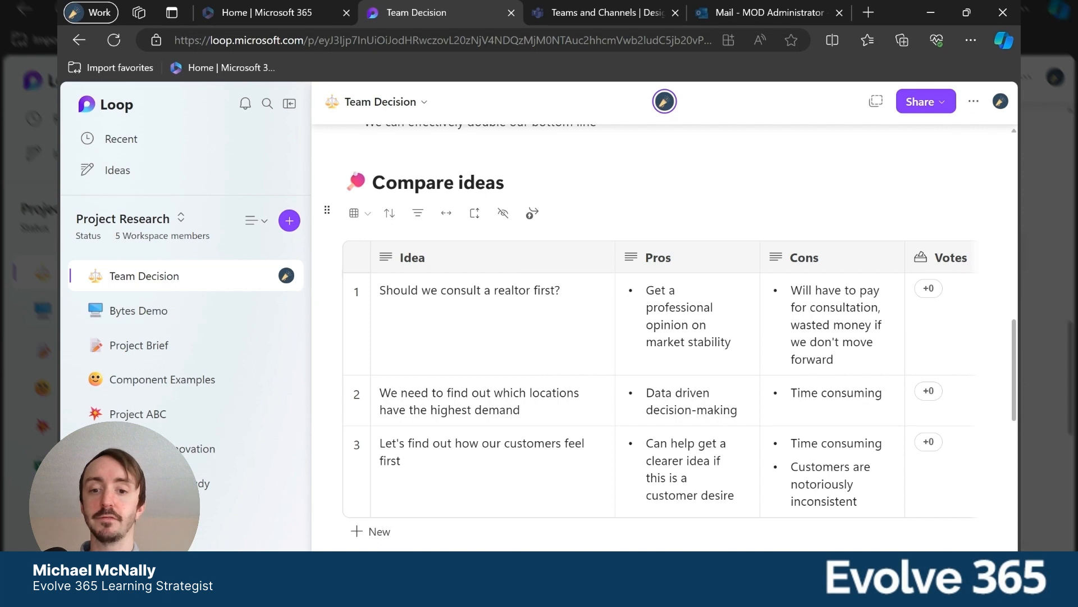
pyautogui.click(328, 214)
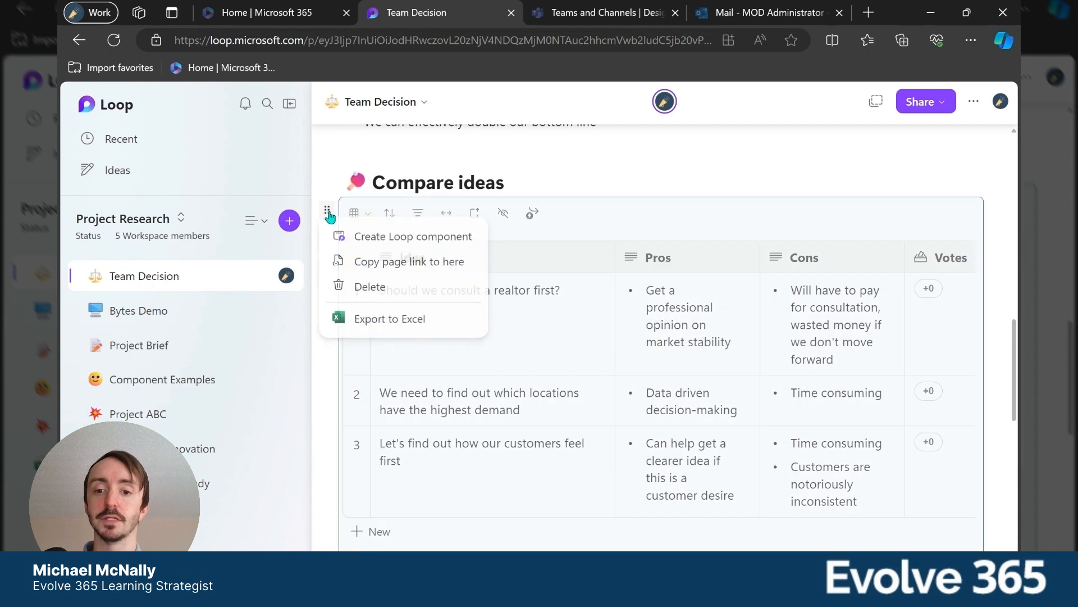
pyautogui.click(413, 240)
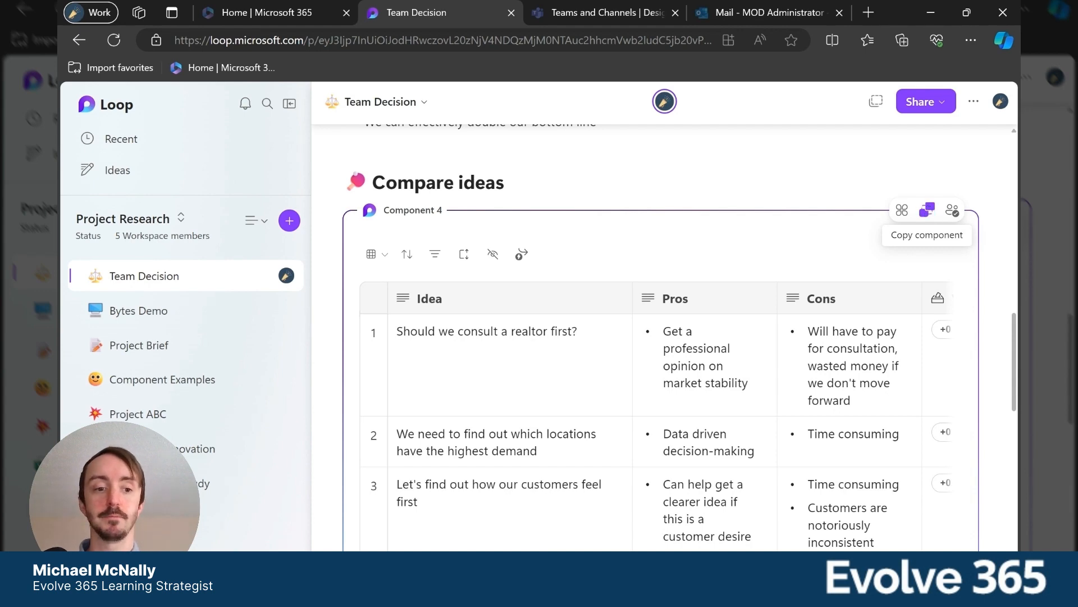
pyautogui.click(926, 210)
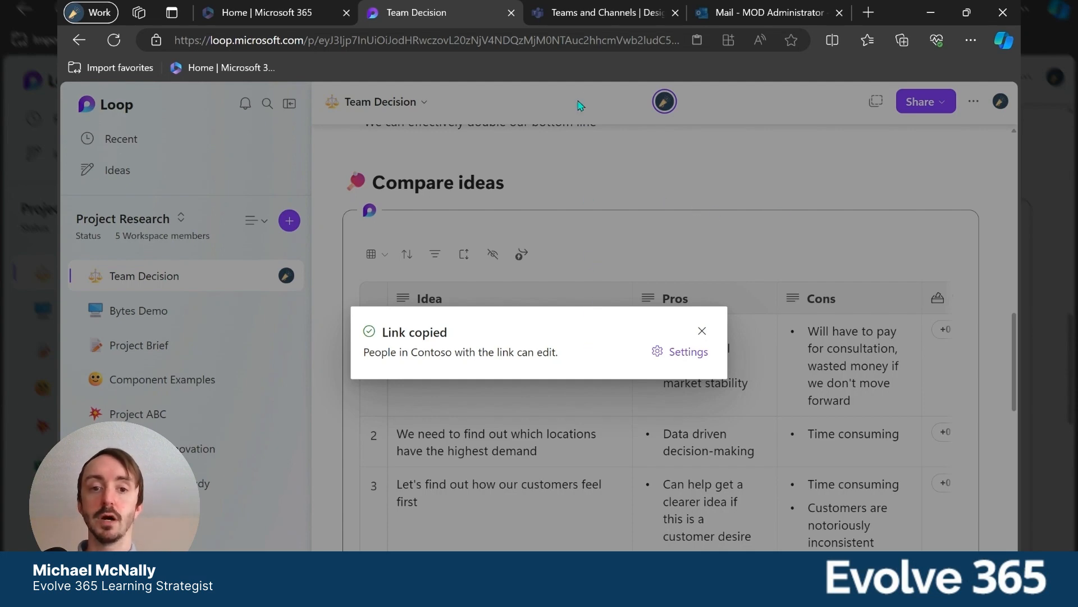
# Switch to Teams and publish a Design channel post with the subject "Voting Table" containing the copied Loop component.
pyautogui.click(580, 14)
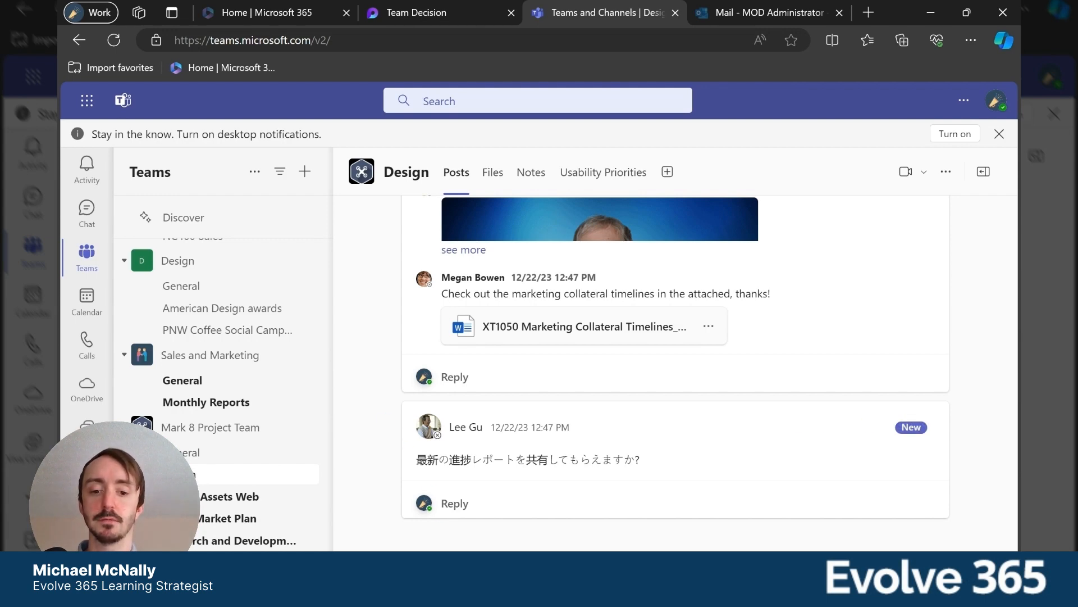
pyautogui.click(462, 570)
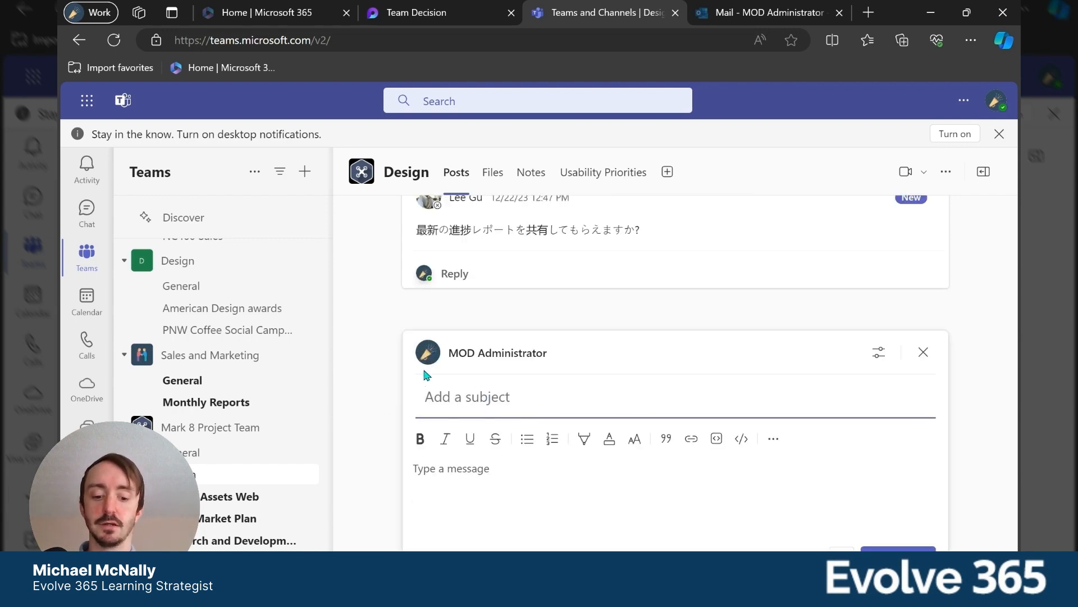
pyautogui.write('Voting Table')
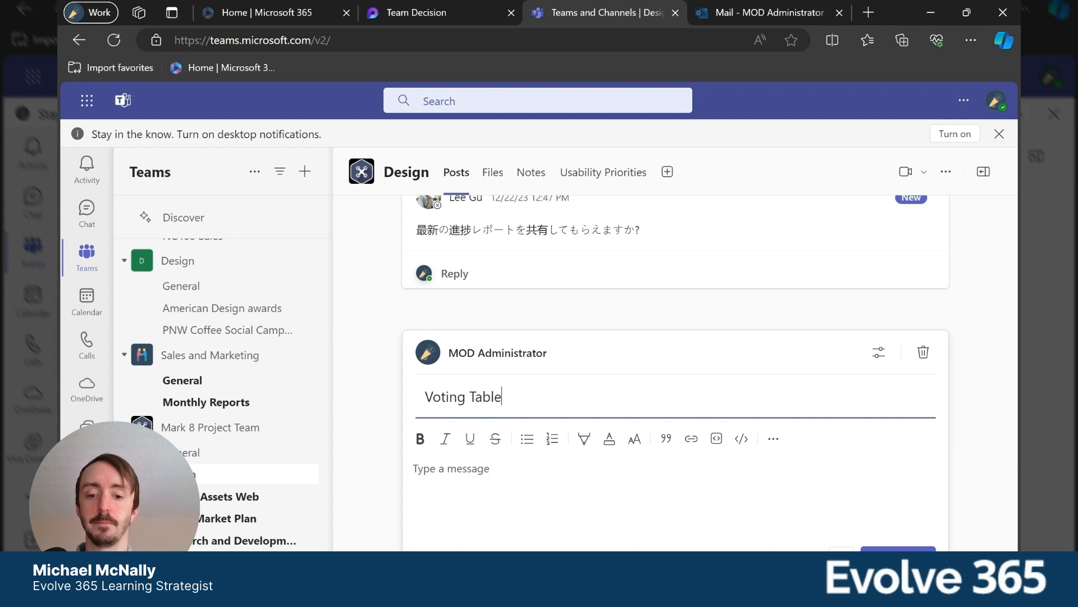
pyautogui.click(442, 473)
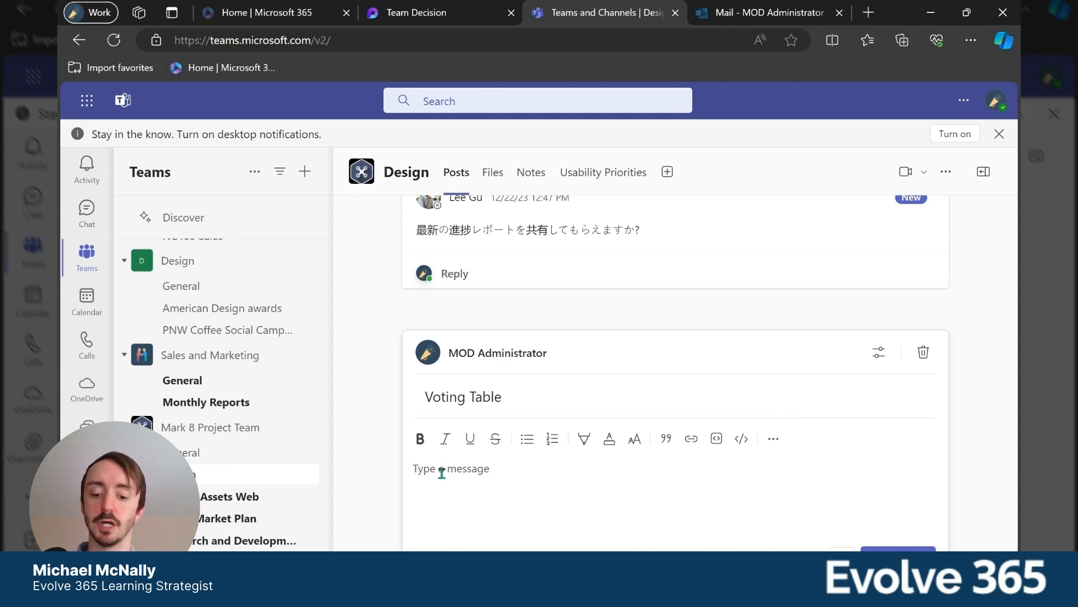
pyautogui.write('Component 4.loop')
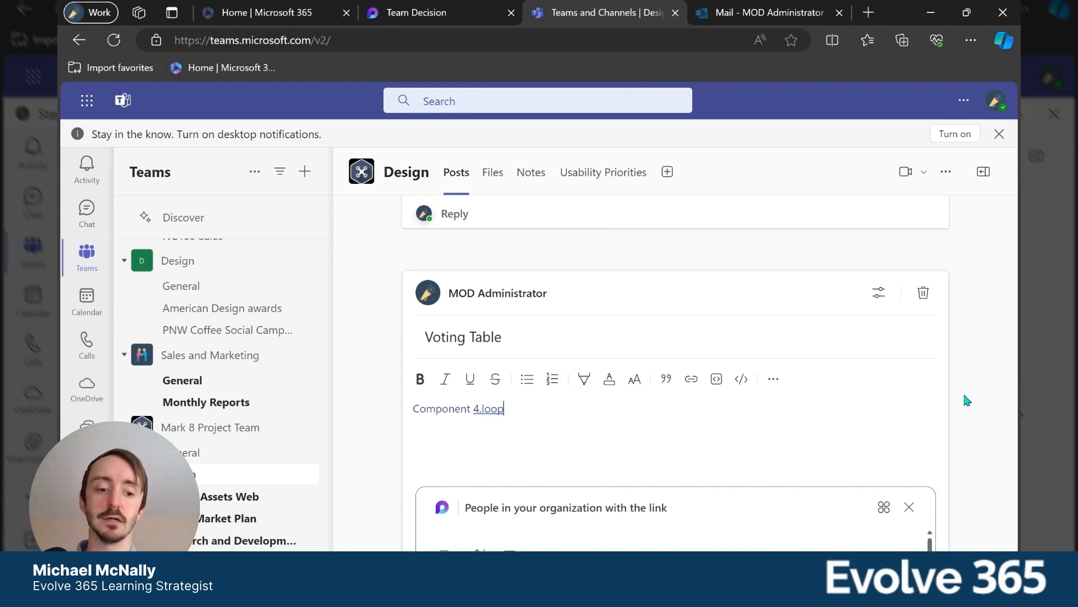
pyautogui.scroll(-3, 899, 426)
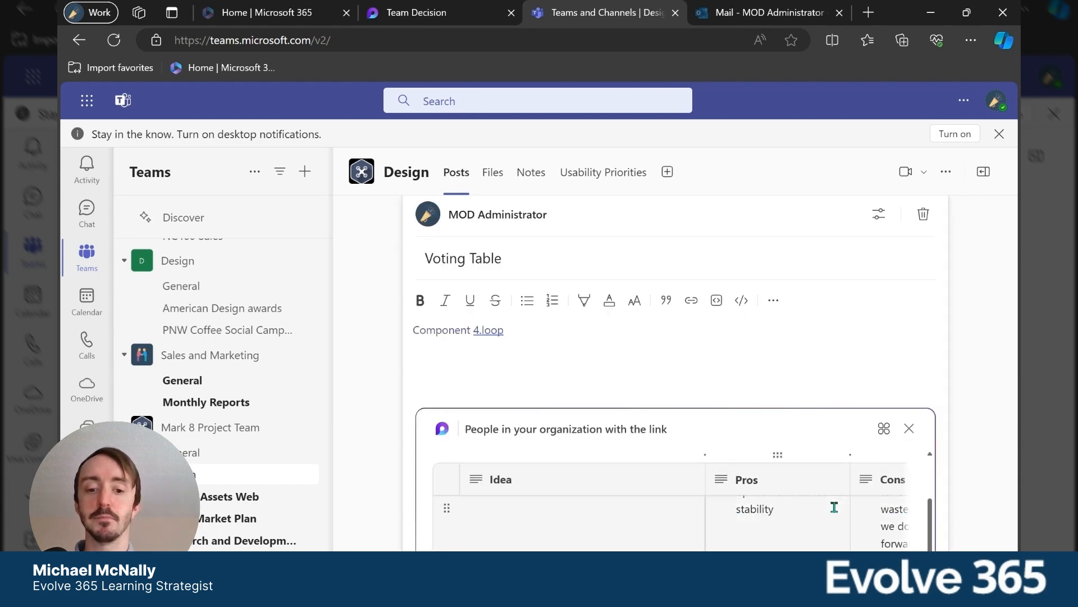
pyautogui.scroll(-5, 834, 507)
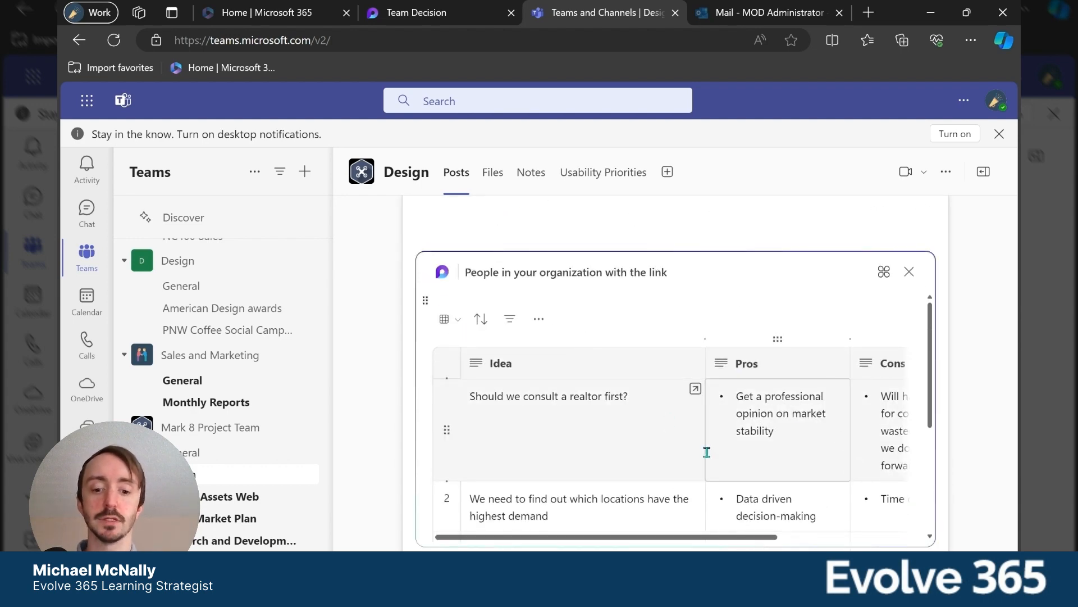
pyautogui.click(919, 581)
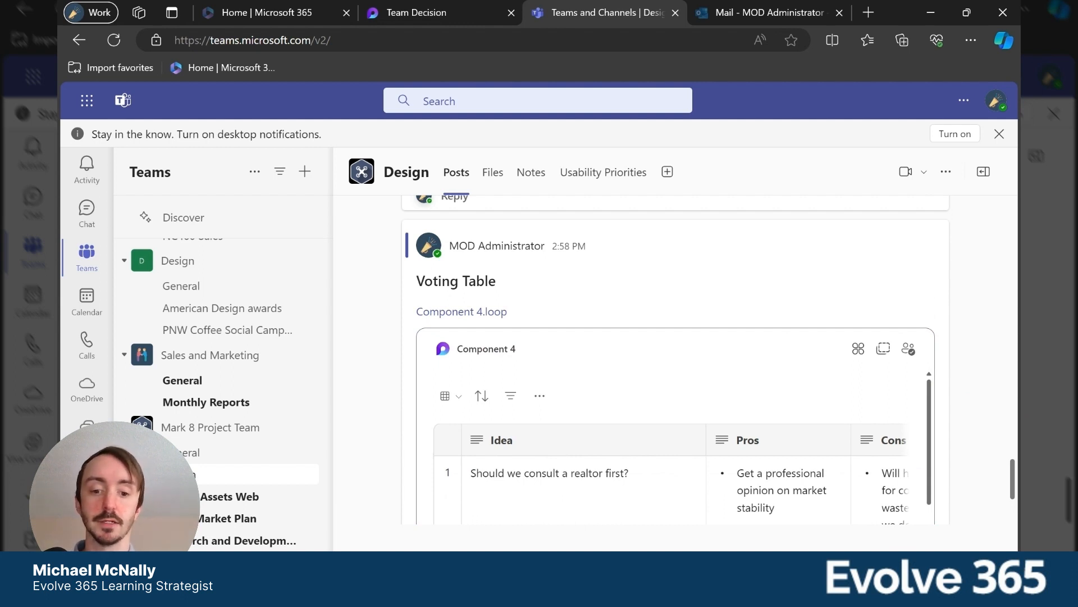
# Add a row to the posted voting table with the idea "Maybe make a commercial?".
pyautogui.scroll(-5, 614, 428)
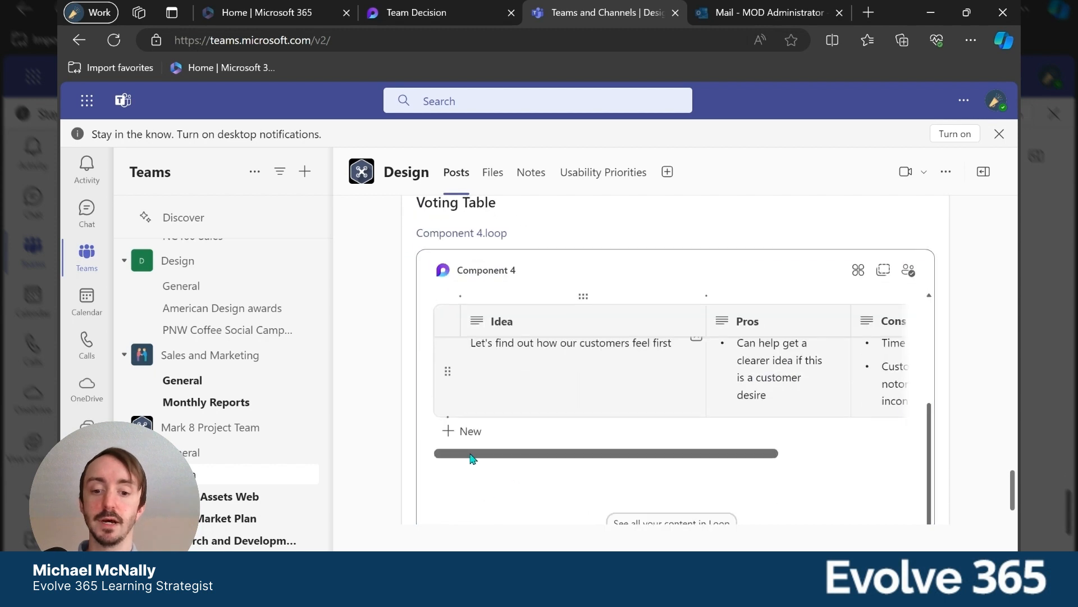
pyautogui.click(464, 430)
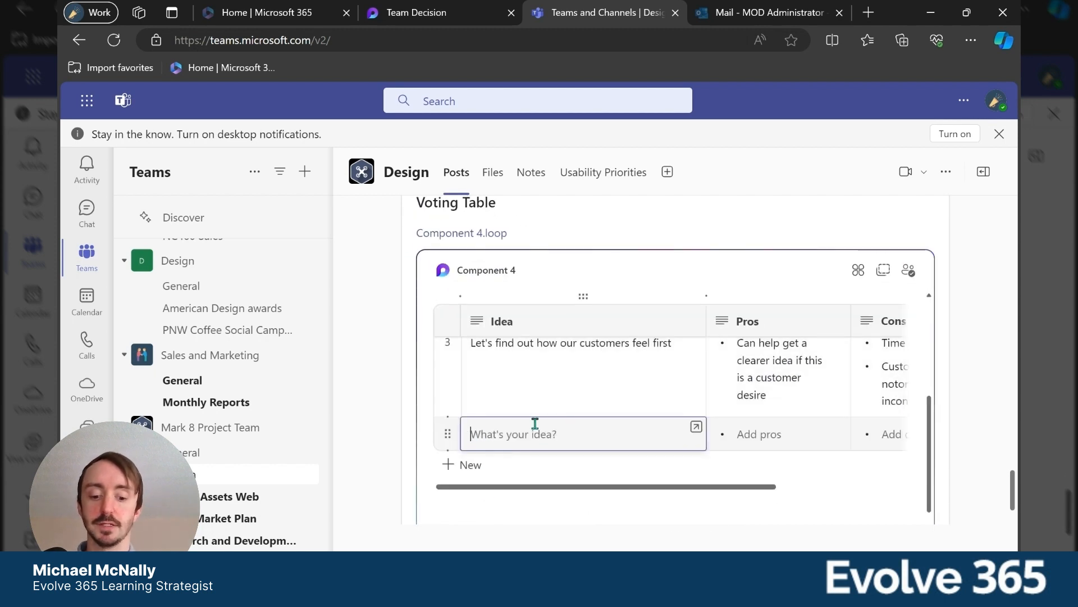
pyautogui.write('Maybe make a co')
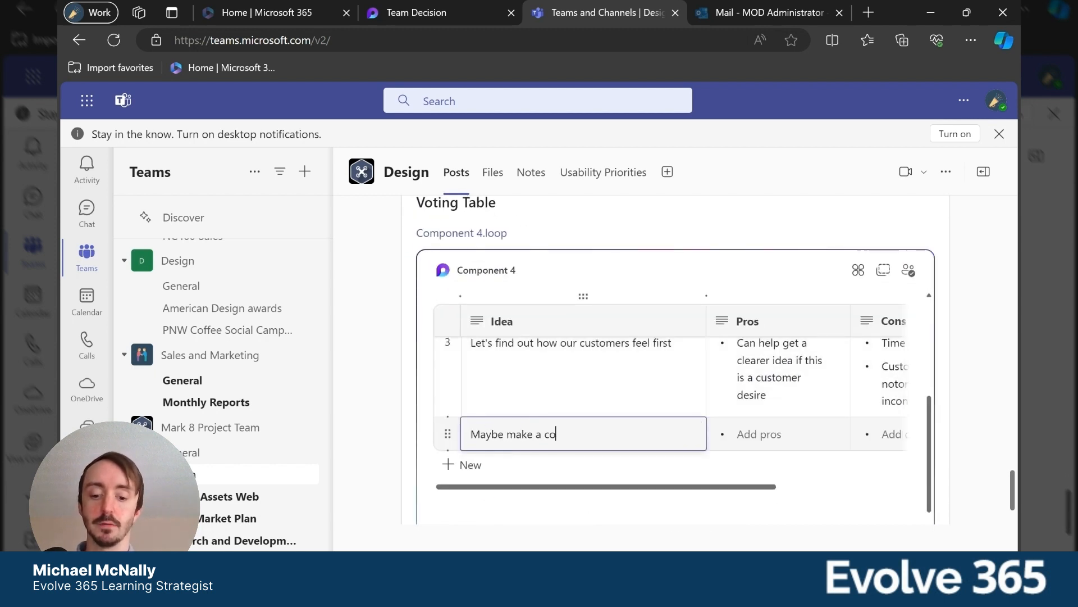
pyautogui.write('mmercial?')
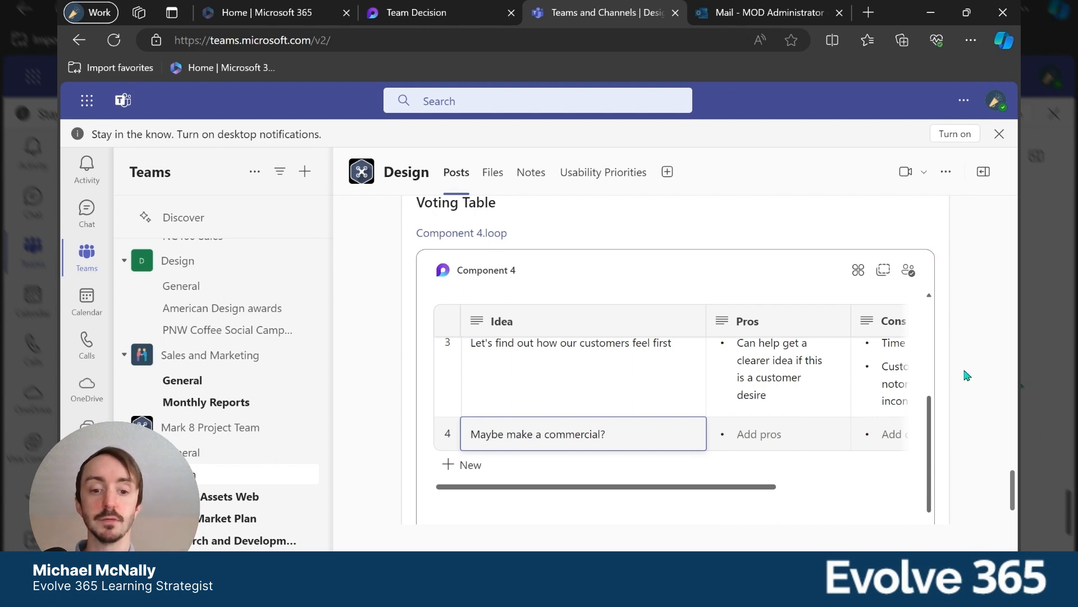
# Cast a vote for the commercial idea in row 4 of the posted table.
pyautogui.click(845, 491)
pyautogui.click(852, 433)
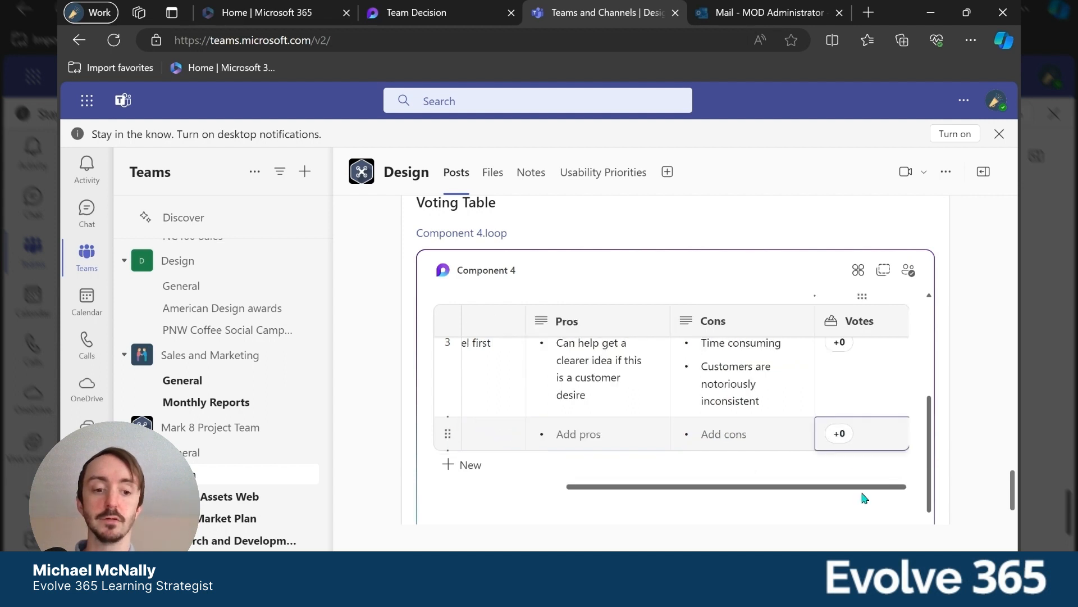
pyautogui.click(839, 434)
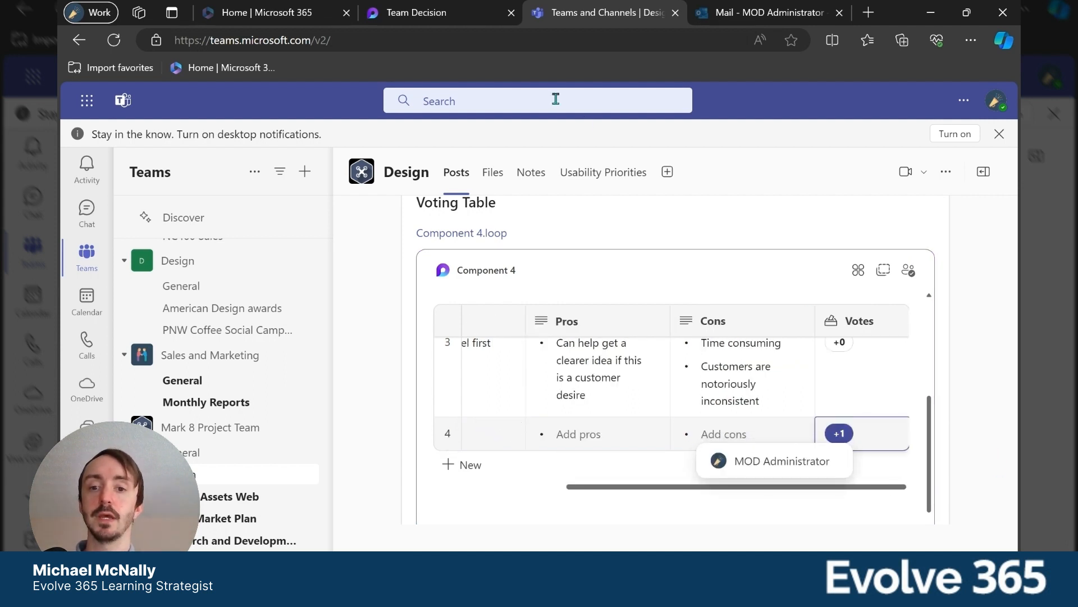
# Return to the Team Decision page in Loop, check the Compare ideas table for the synced row, and copy the component again.
pyautogui.click(439, 11)
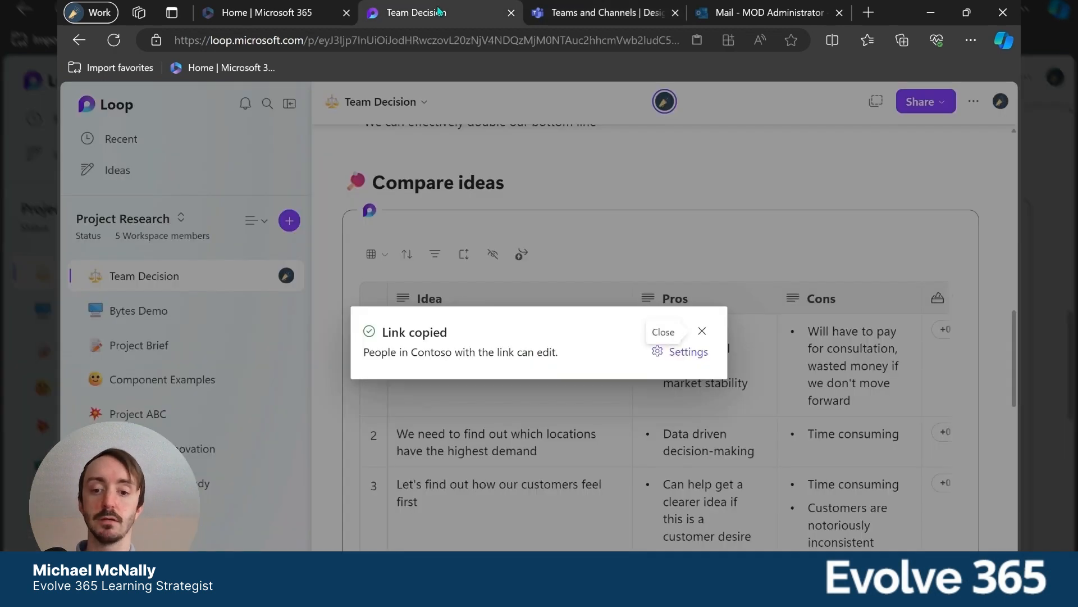
pyautogui.click(702, 331)
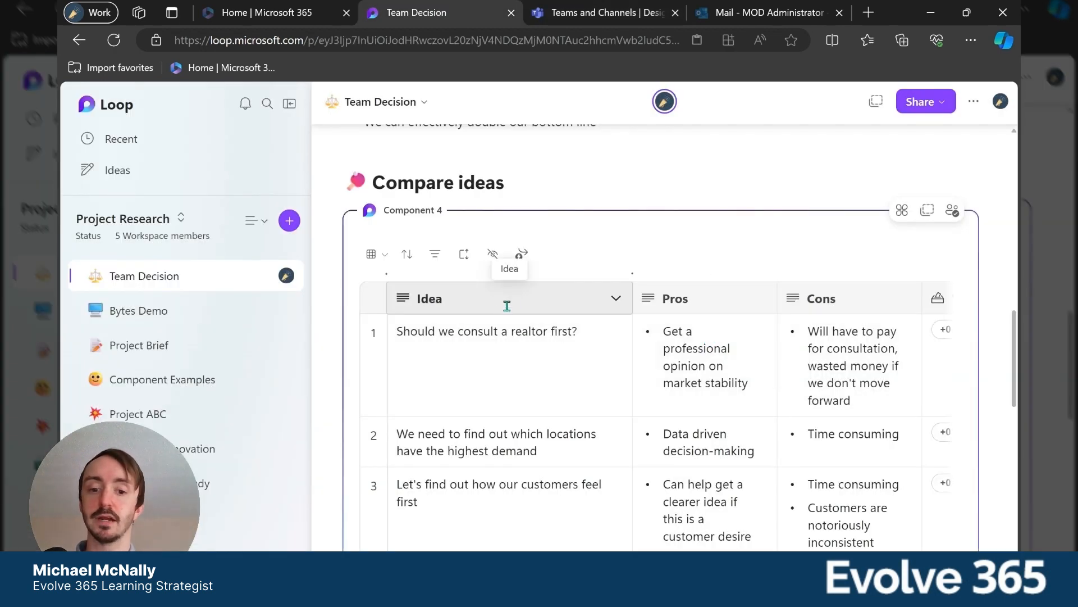
pyautogui.scroll(-3, 487, 318)
pyautogui.scroll(-2, 482, 362)
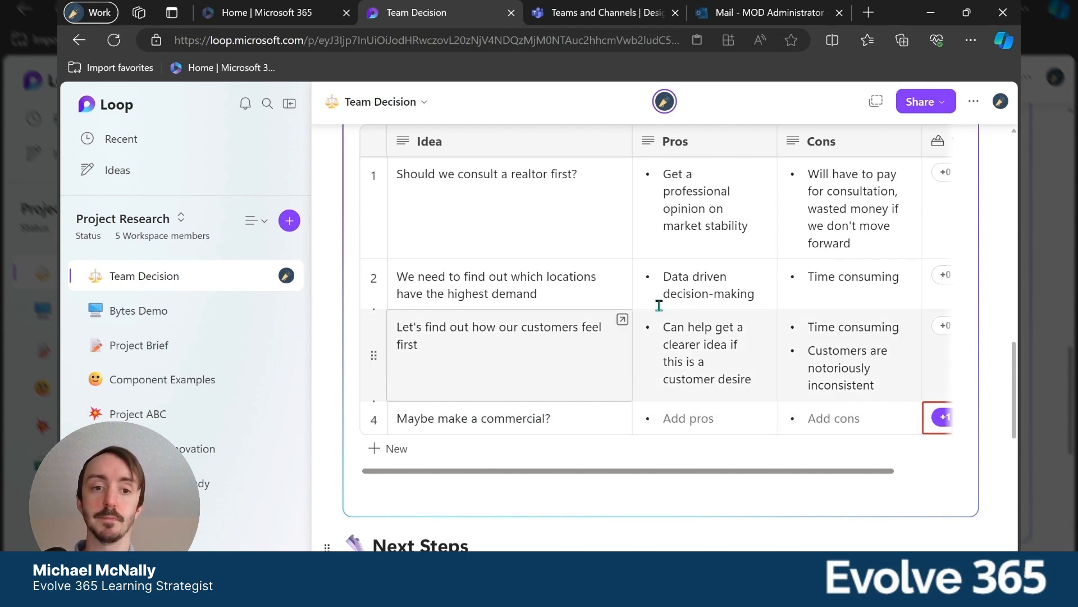
pyautogui.scroll(3, 775, 253)
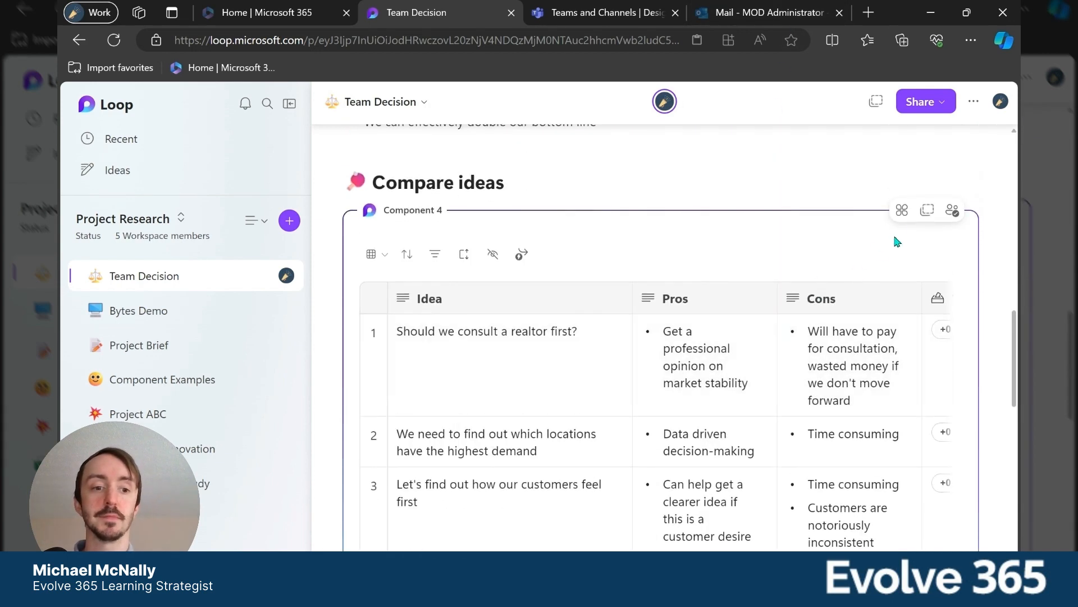
pyautogui.click(928, 210)
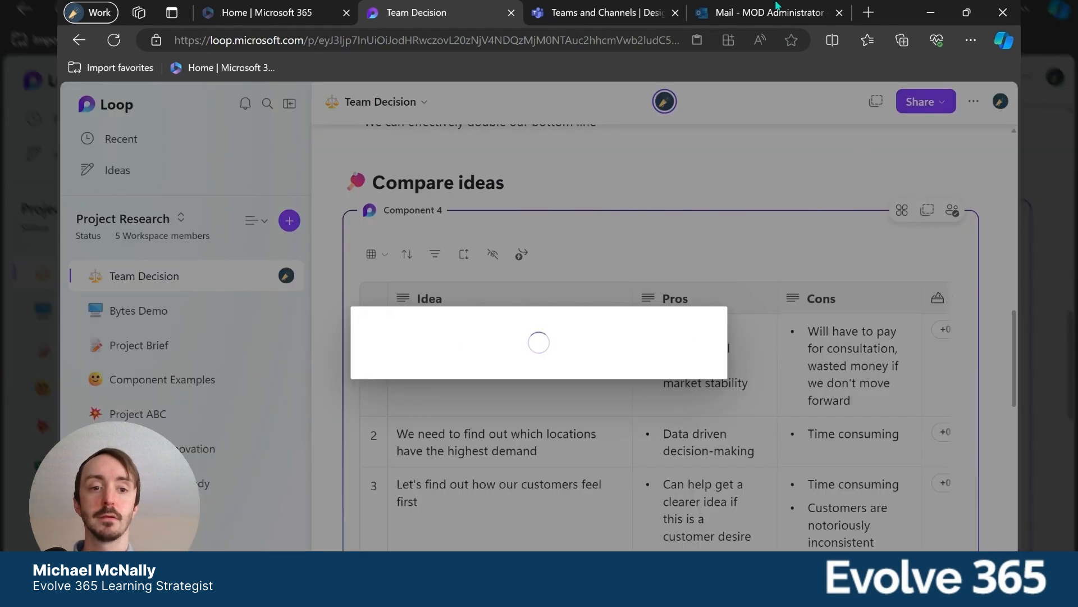
# Switch to Outlook, paste the copied component into a new email's body, and return to Loop to dismiss the link dialog.
pyautogui.click(761, 14)
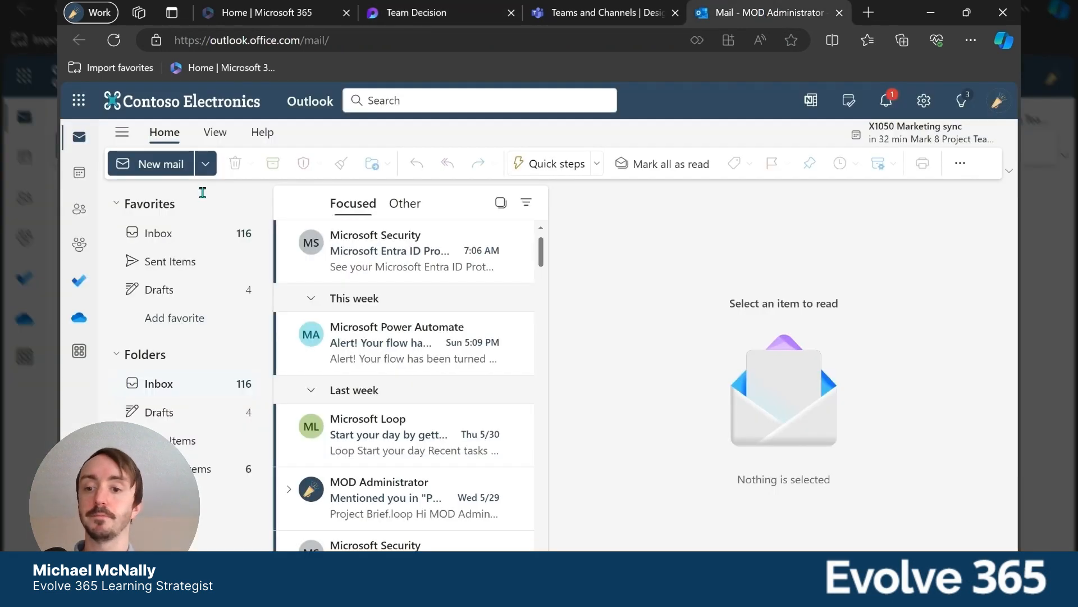
pyautogui.click(153, 163)
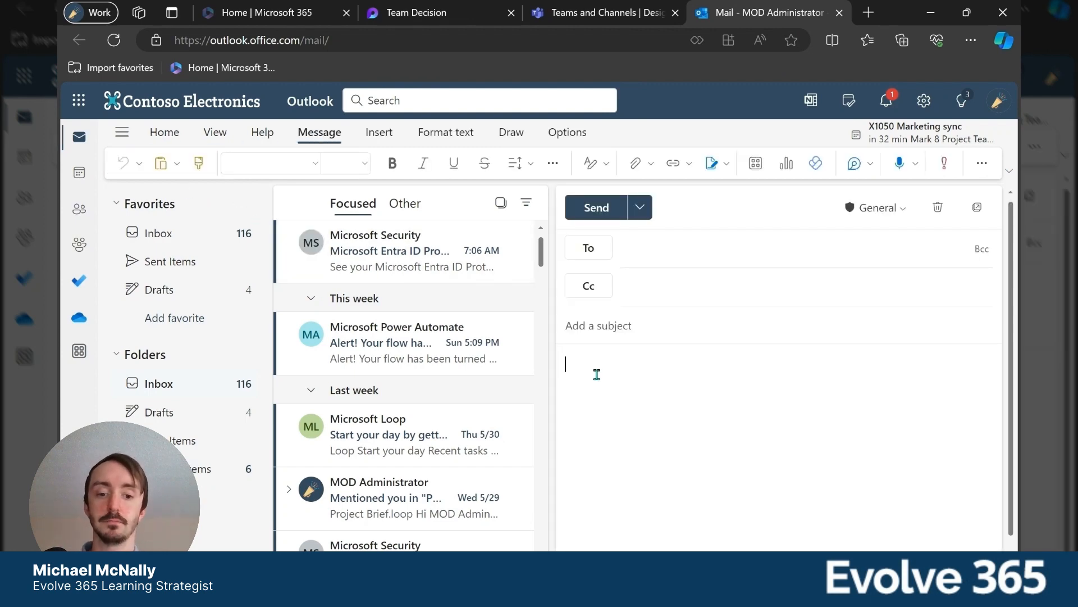
pyautogui.hotkey('ctrl', 'v')
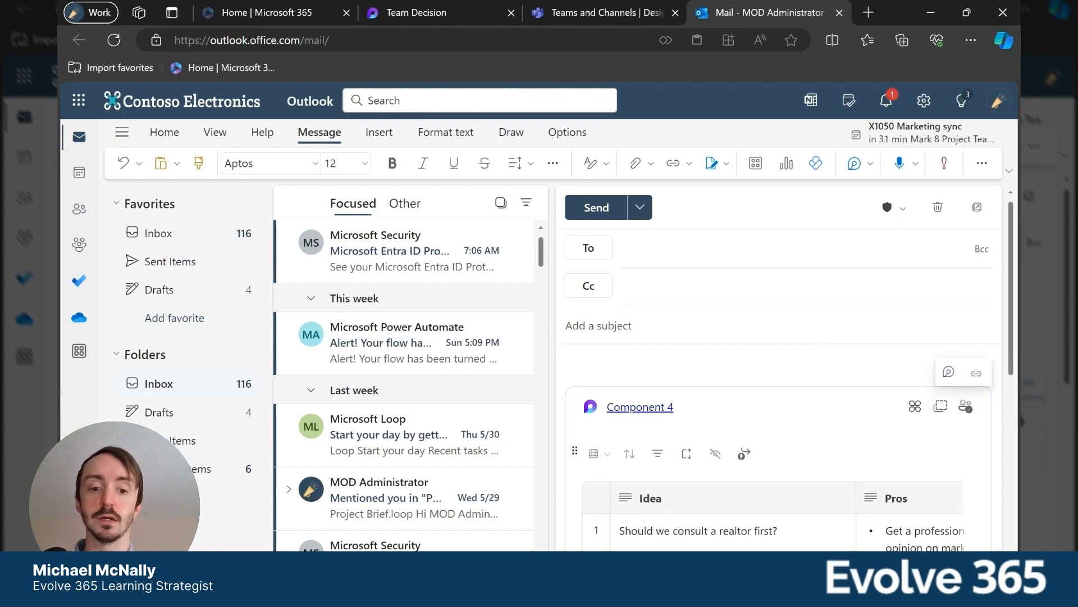
pyautogui.scroll(-3, 765, 409)
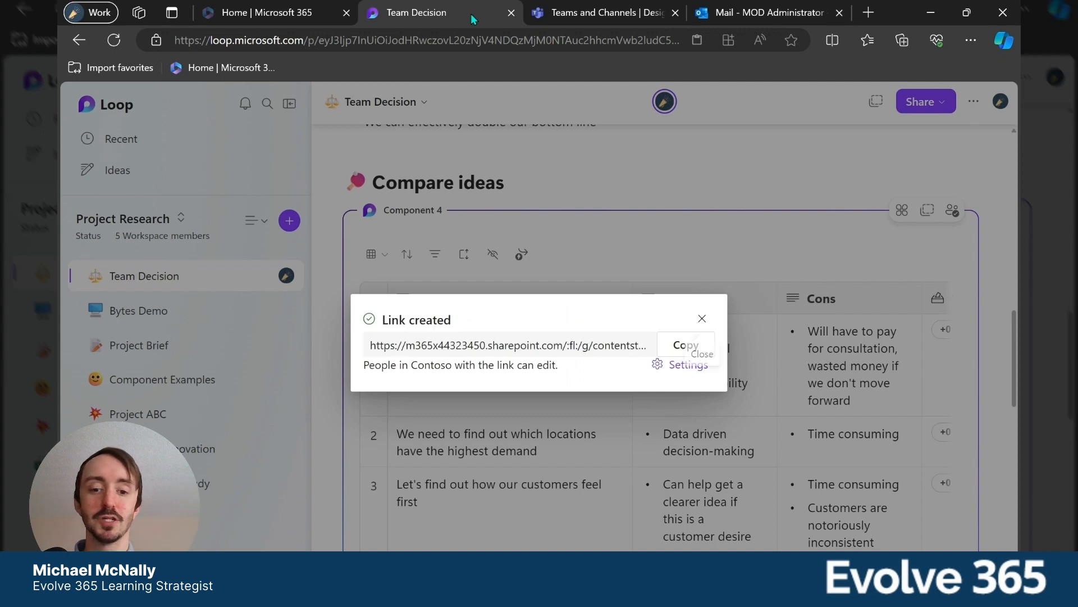
pyautogui.click(701, 322)
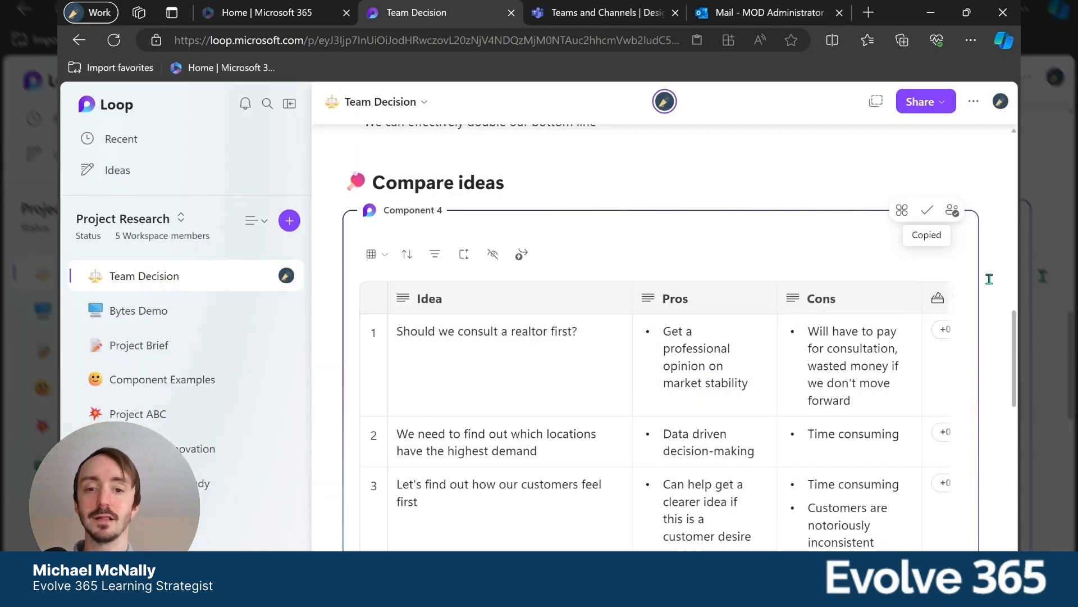